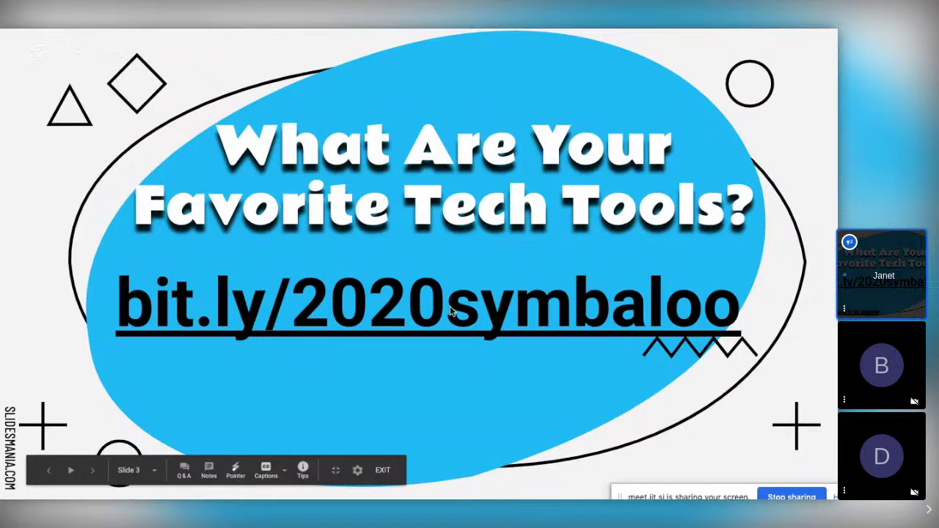
Step: Follow the bit.ly/2020symbaloo link on slide 3 to the 'What are your favorite tech tools?' Padlet
left_click(449, 309)
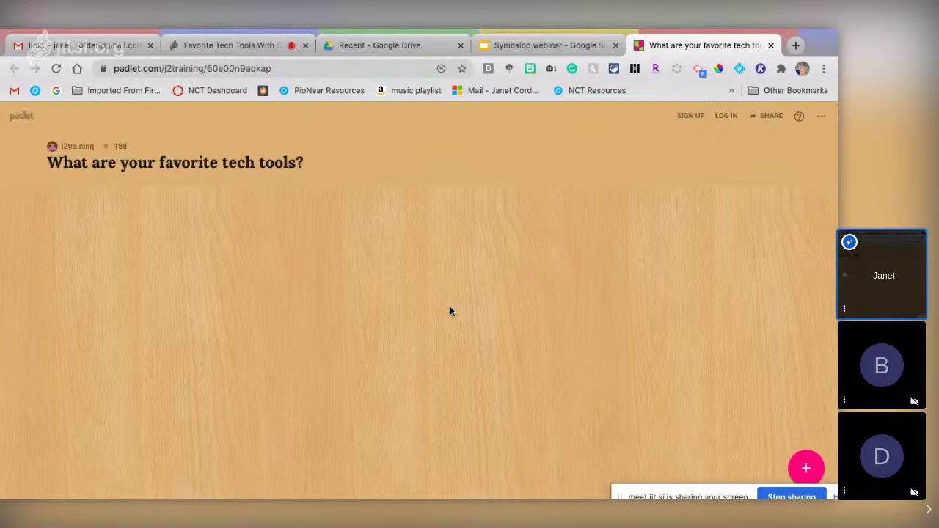
Step: Publish a Padlet post titled with the presenter's handle, with 'Symbaloo' as its body
left_click(804, 467)
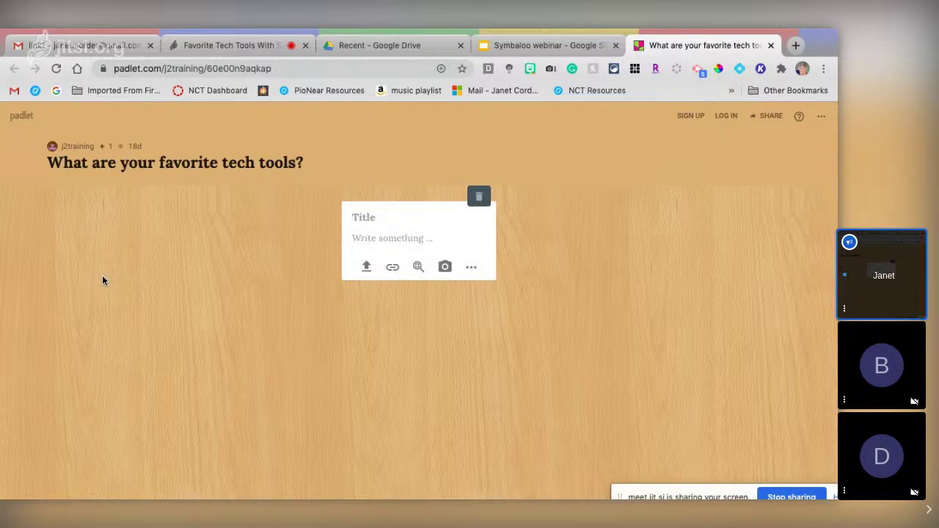
type("@corderj")
left_click(370, 241)
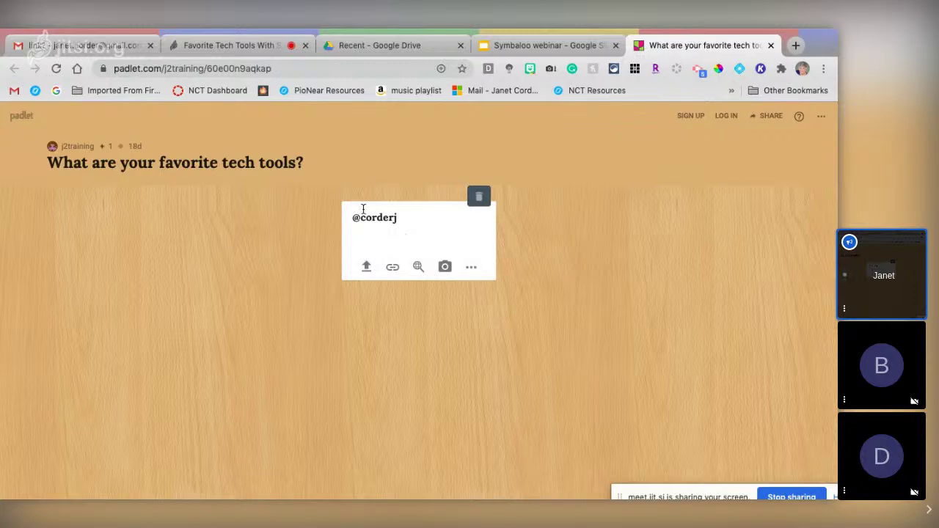
type("Symbaloo")
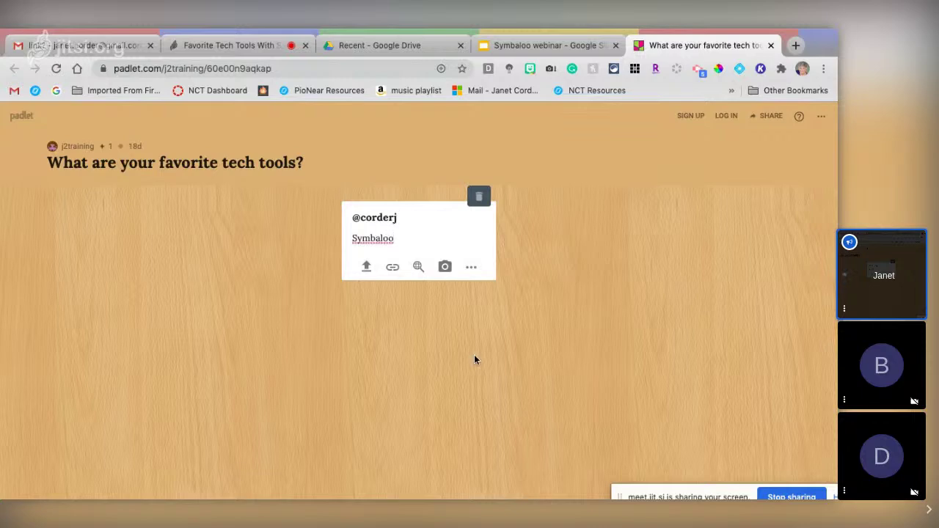
key("Return")
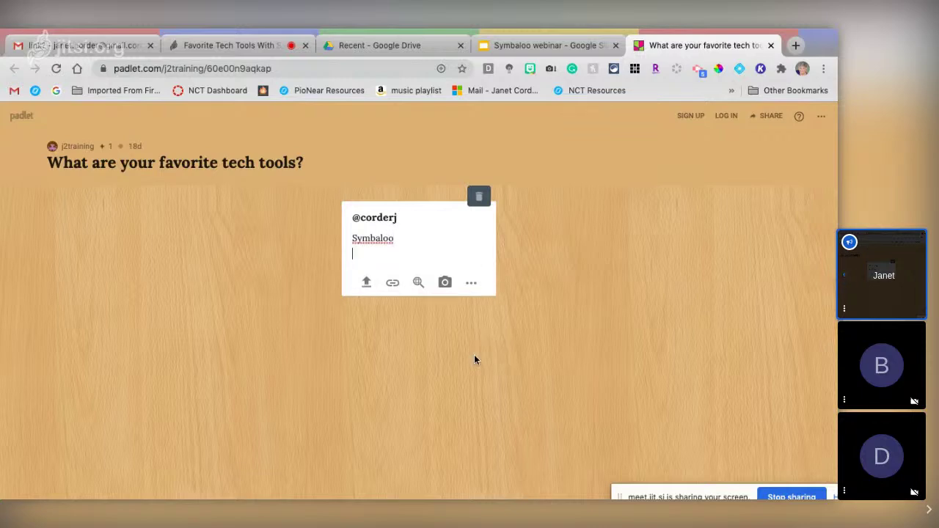
left_click(347, 401)
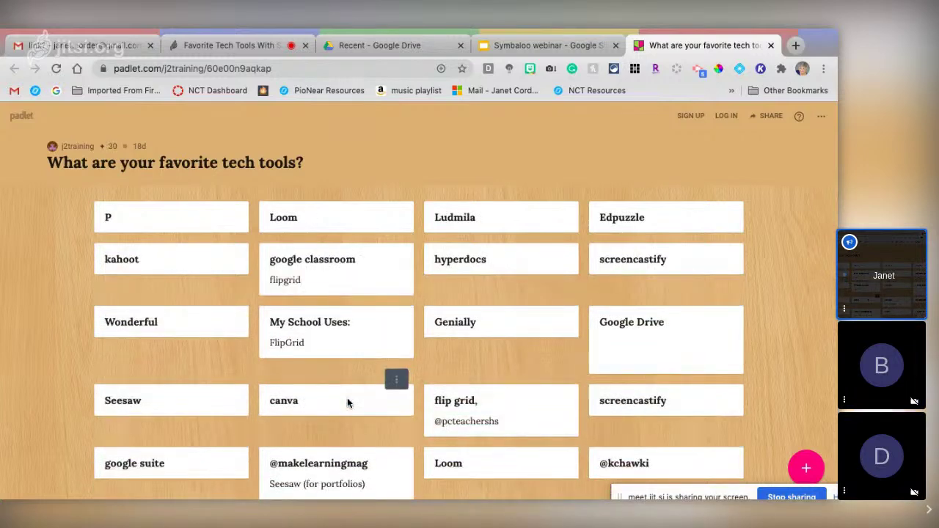
Step: Scroll through the Padlet wall as participants' posts arrive, returning to the top
scroll(281, 375, "down", 2)
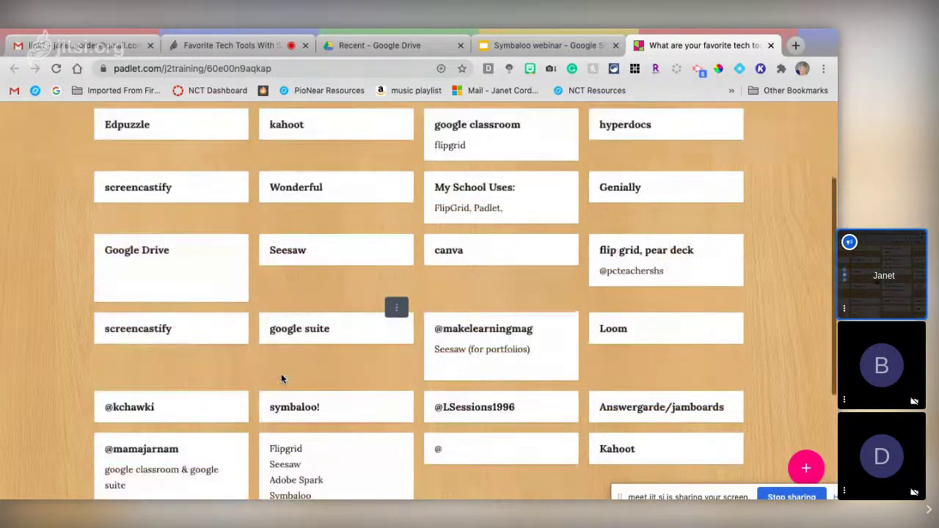
scroll(281, 379, "down", 3)
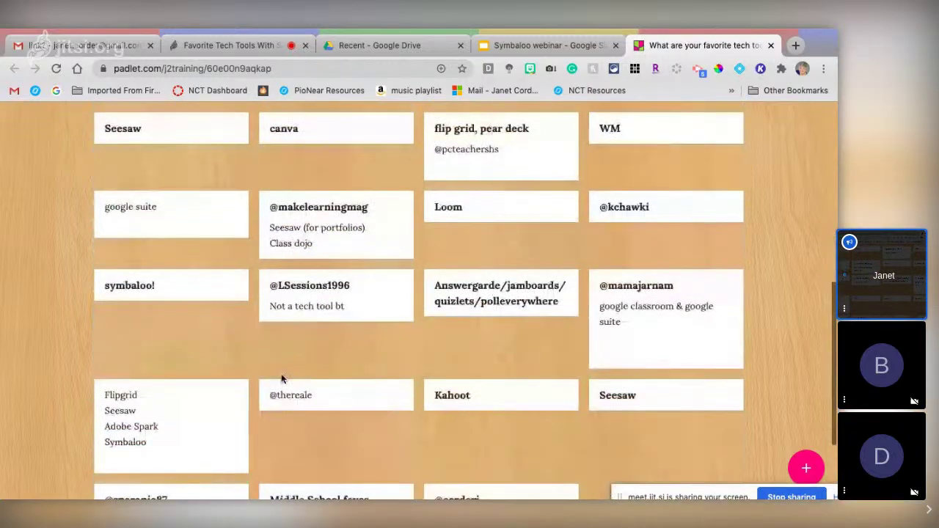
scroll(281, 378, "up", 3)
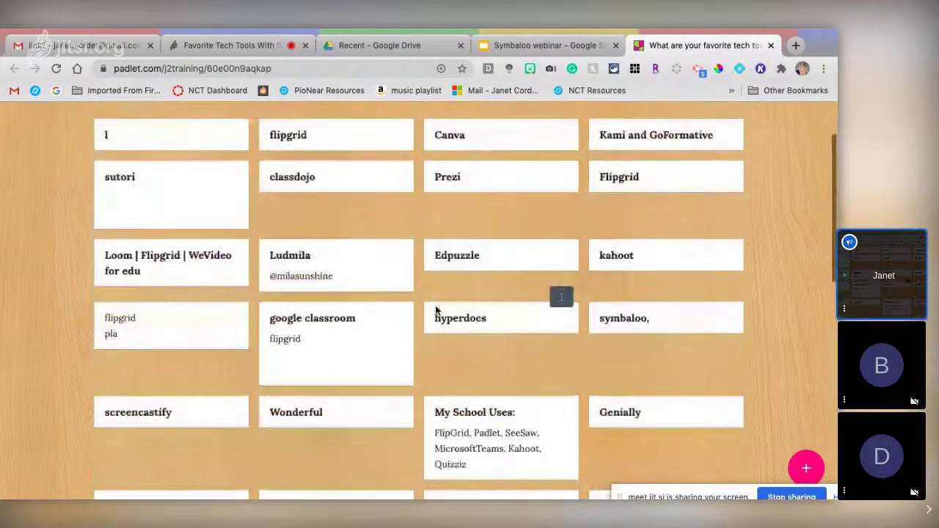
scroll(434, 311, "up", 2)
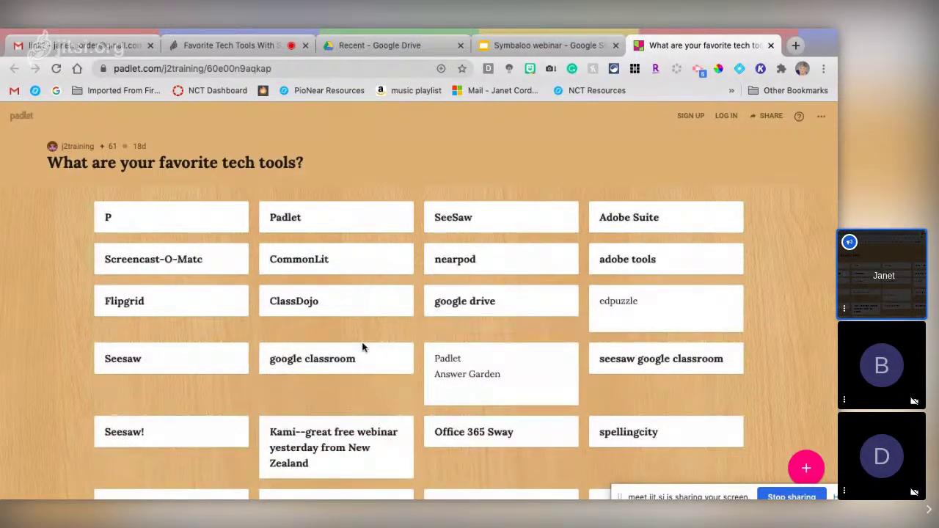
Step: Scroll to the bottom of the wall to find the Symbaloo post, then back up
scroll(361, 342, "down", 1)
scroll(410, 342, "down", 15)
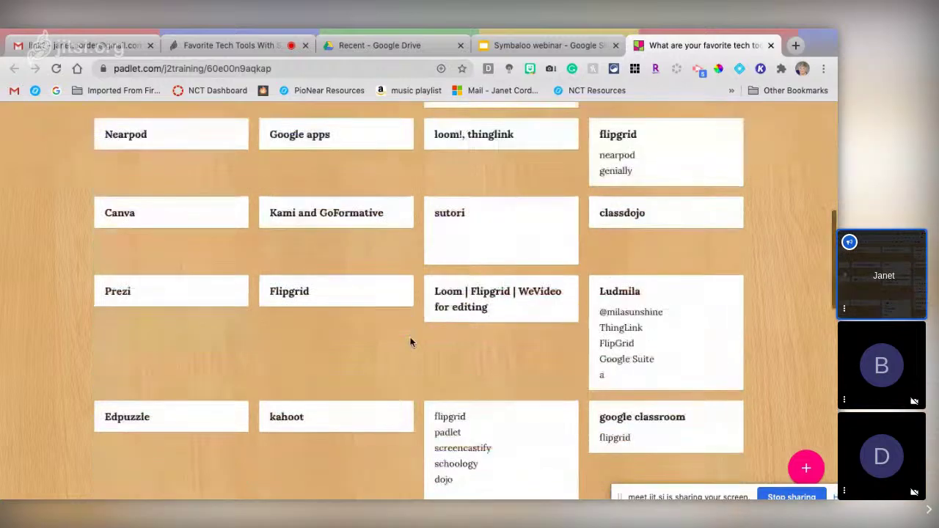
scroll(410, 342, "down", 1)
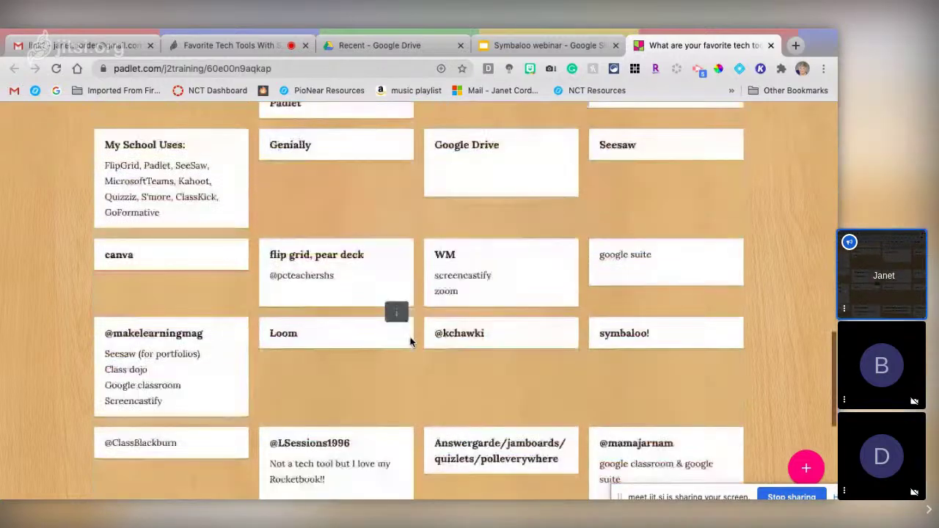
scroll(410, 342, "down", 3)
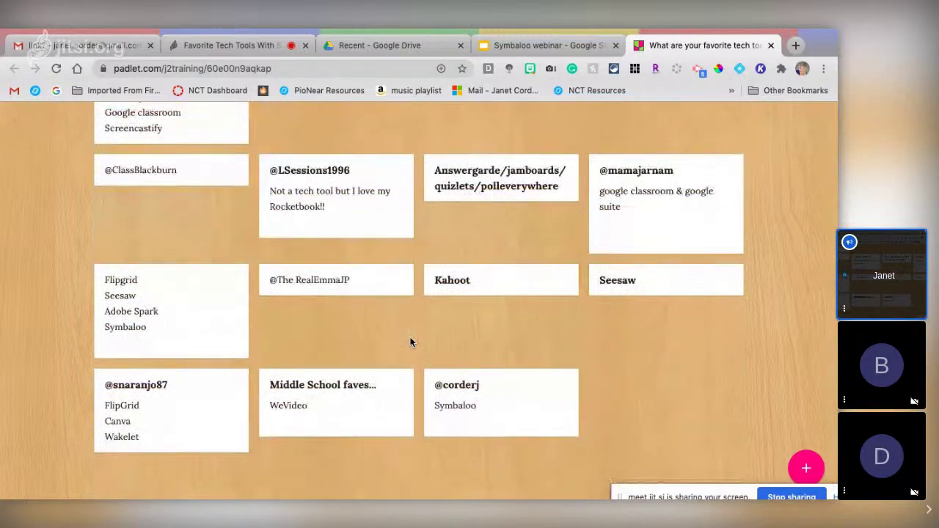
scroll(410, 342, "up", 1)
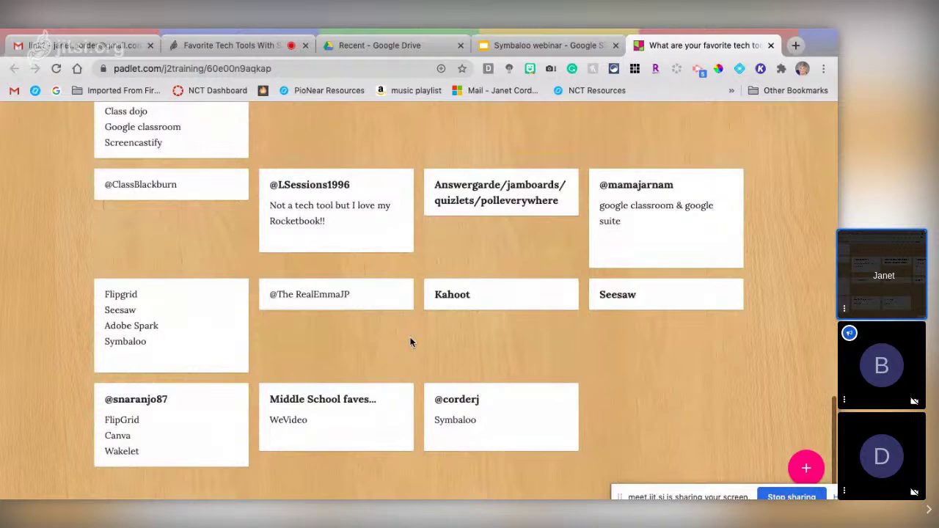
scroll(410, 342, "up", 15)
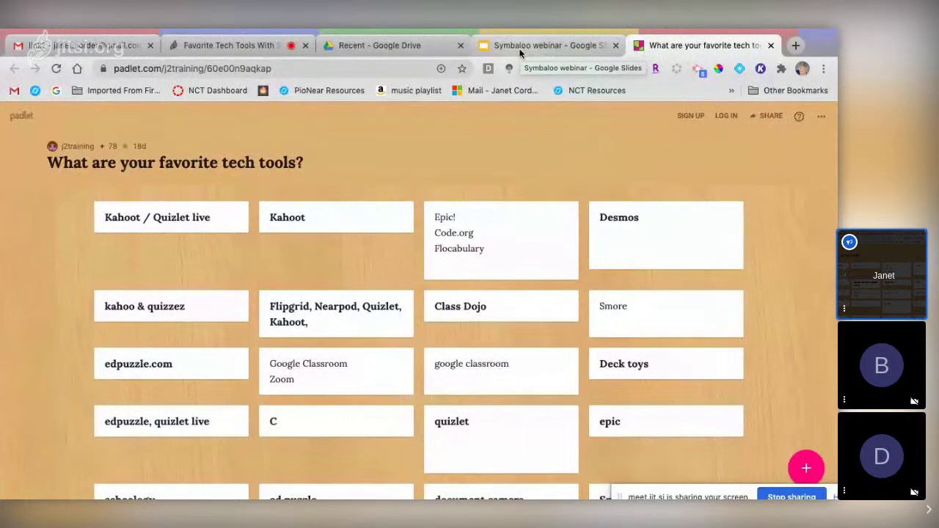
Step: Present the webinar deck and follow the Slides Mania link on the 'A Few Favorites' slide
left_click(517, 47)
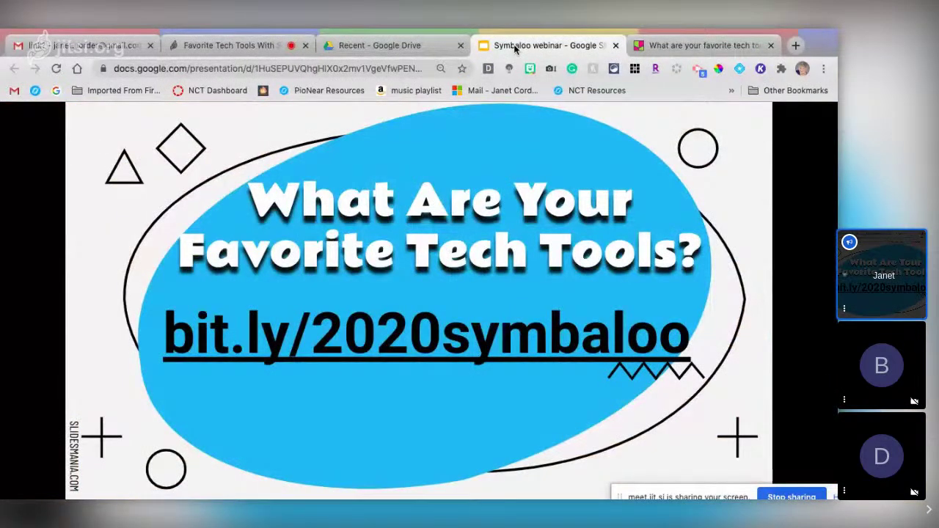
left_click(563, 134)
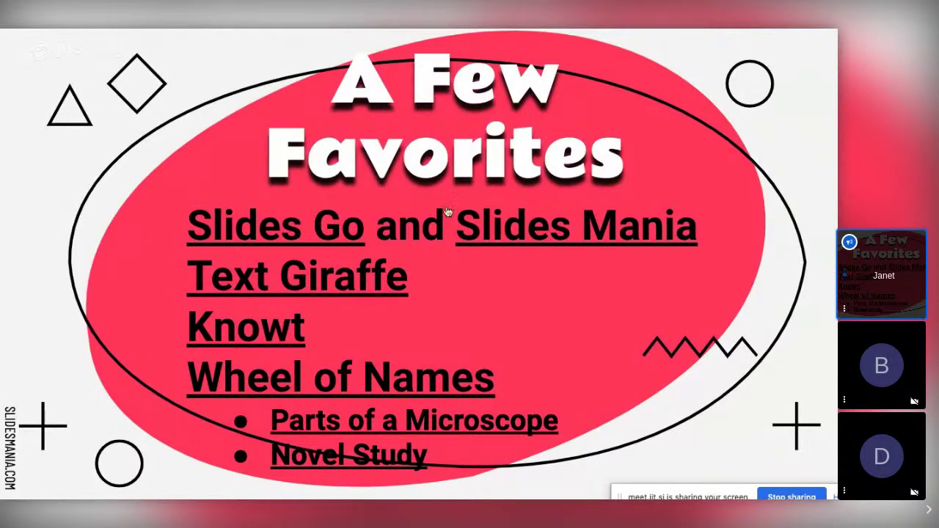
left_click(533, 226)
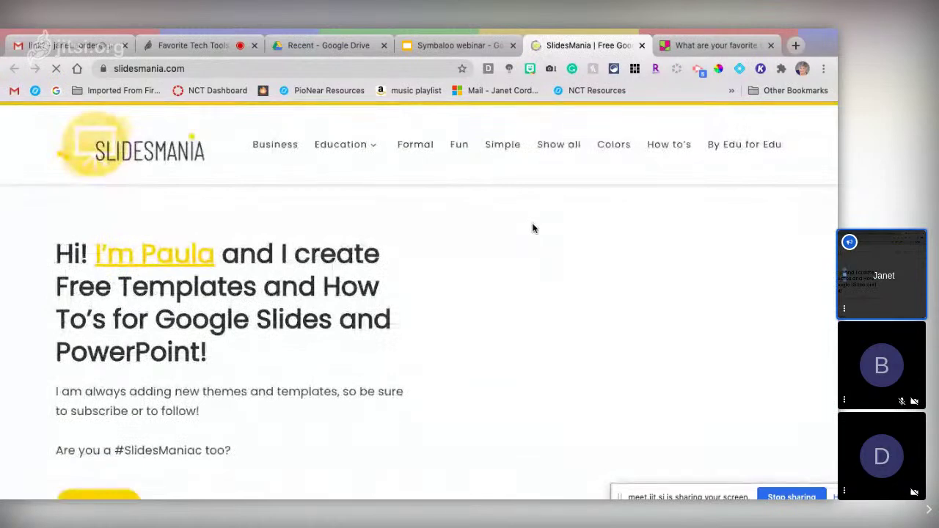
Step: Browse the SlidesMania homepage templates and open the File Cabinets template page
scroll(532, 228, "down", 6)
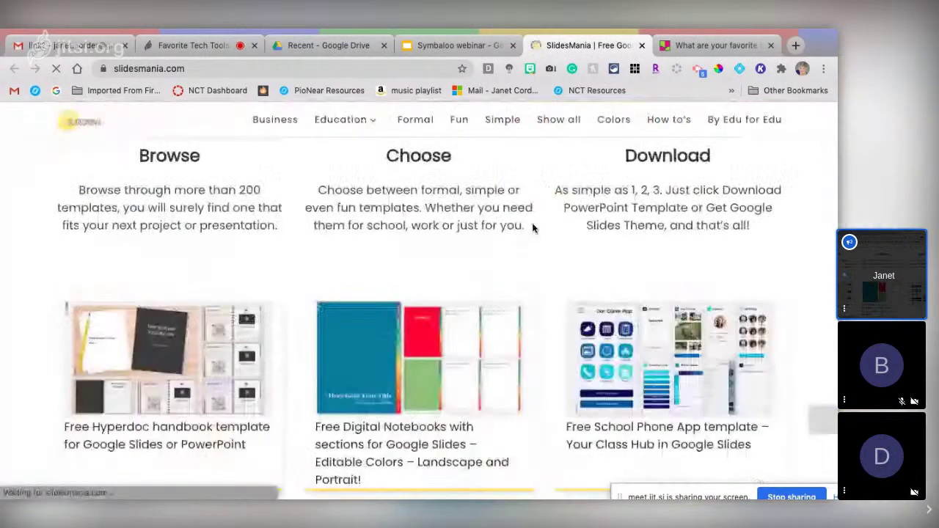
scroll(532, 228, "down", 6)
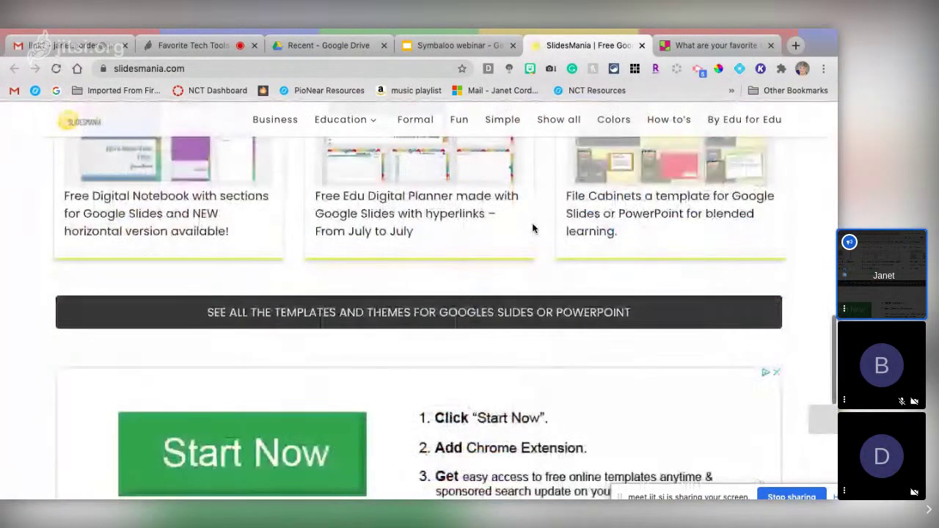
scroll(532, 228, "up", 2)
scroll(532, 228, "up", 1)
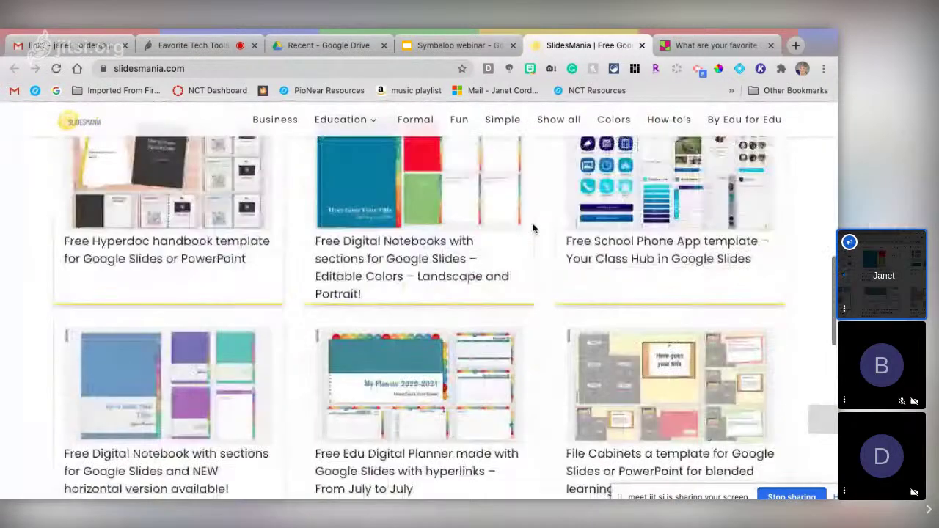
scroll(543, 225, "down", 1)
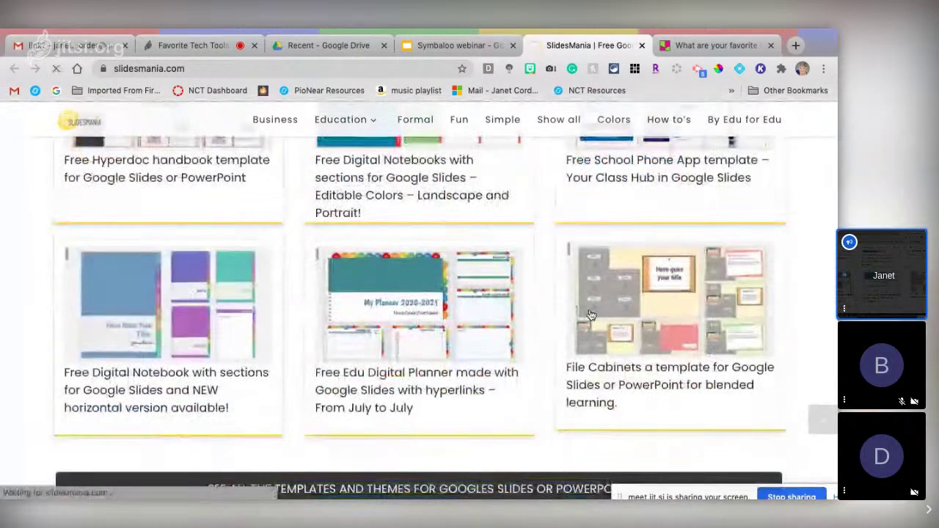
left_click(591, 315)
scroll(592, 315, "down", 4)
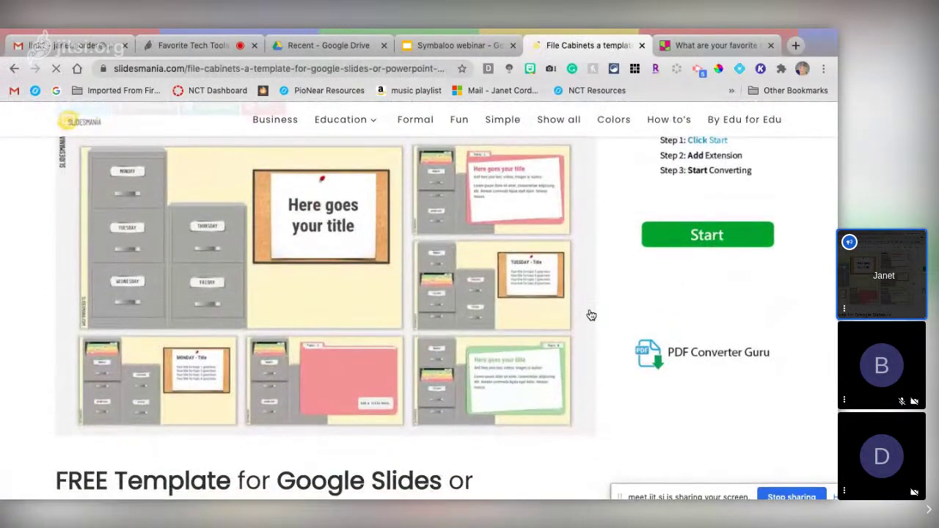
scroll(591, 314, "down", 5)
scroll(591, 315, "down", 8)
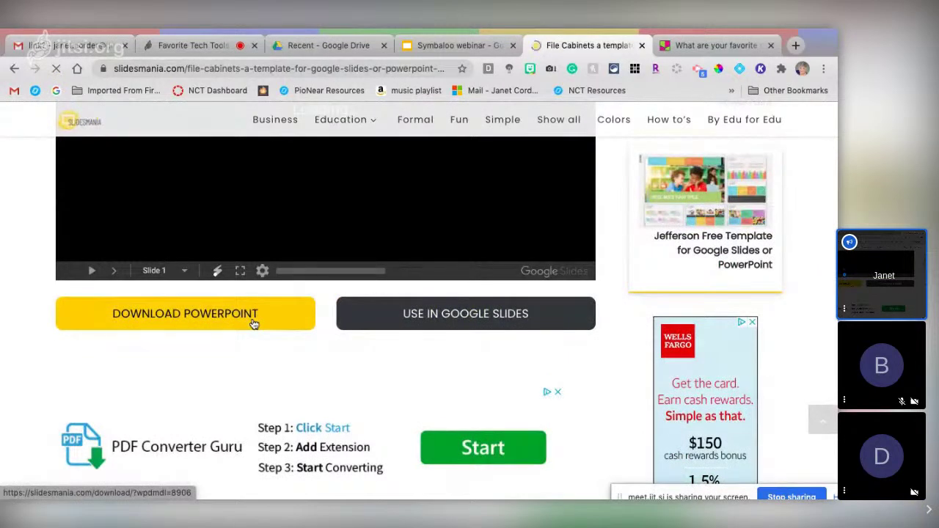
left_click(253, 323)
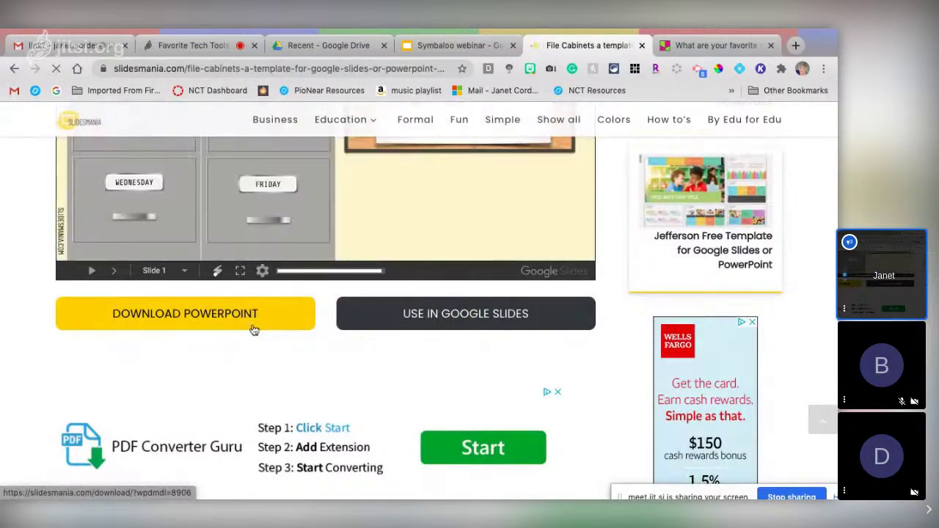
scroll(331, 234, "up", 3)
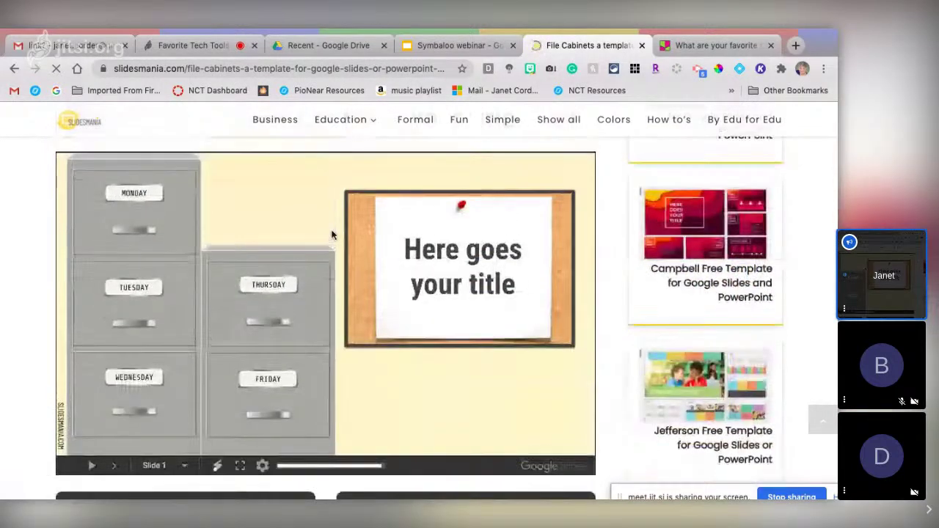
scroll(330, 234, "down", 1)
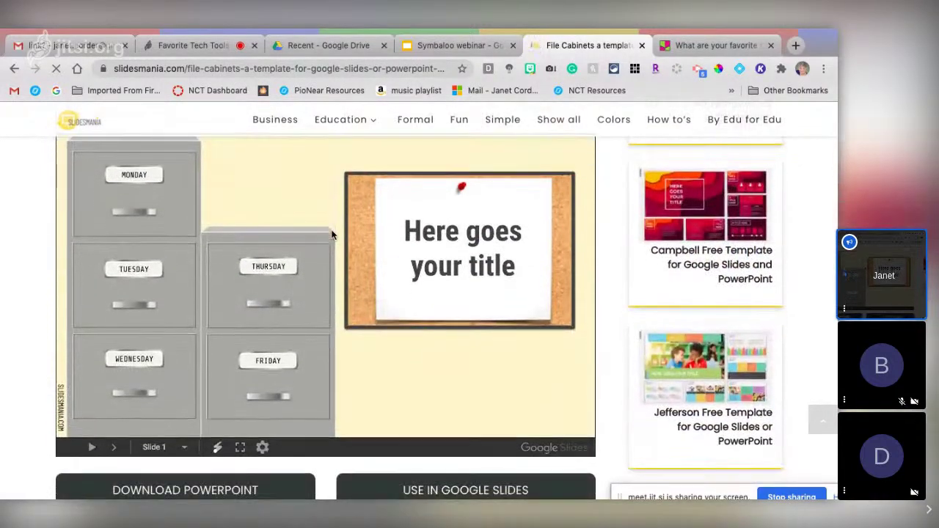
scroll(331, 234, "down", 1)
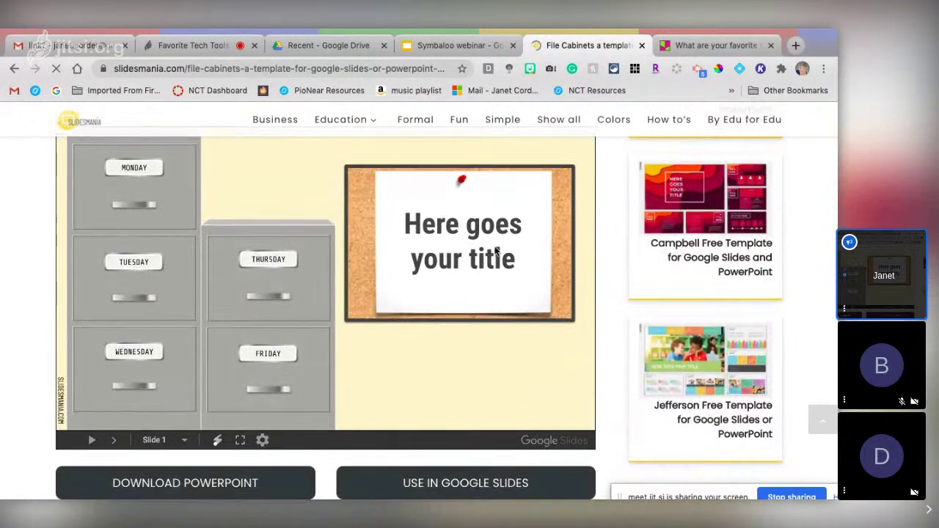